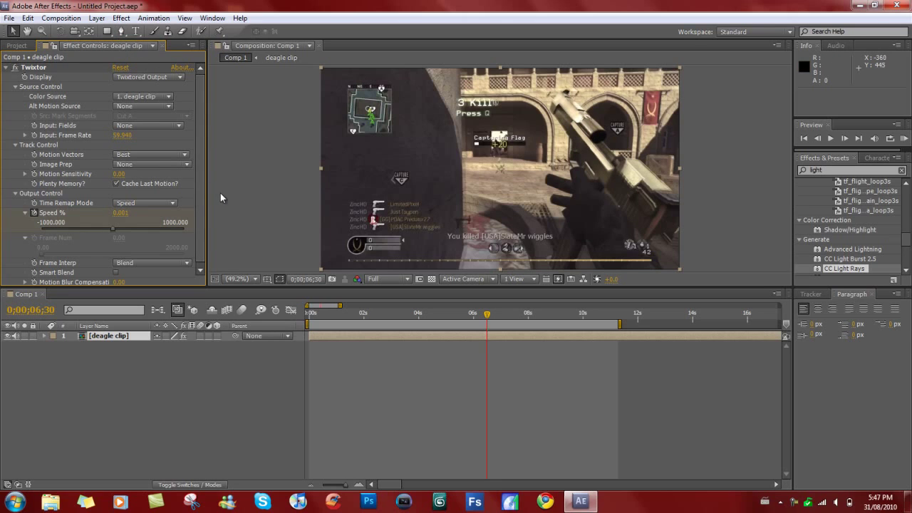
- Reveal the deagle clip layer's properties and set the current time to 0;00;03;04, just past the first Twixtor keyframe
left_click(419, 315)
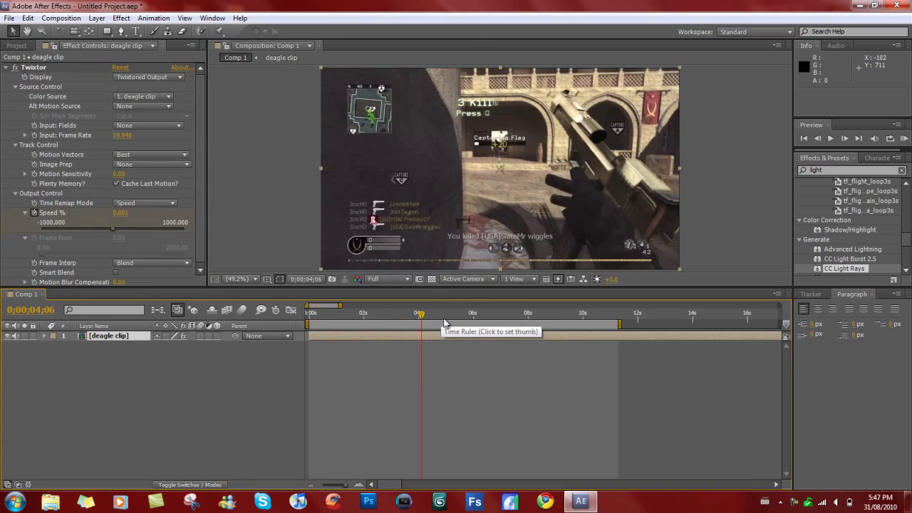
left_click(440, 319)
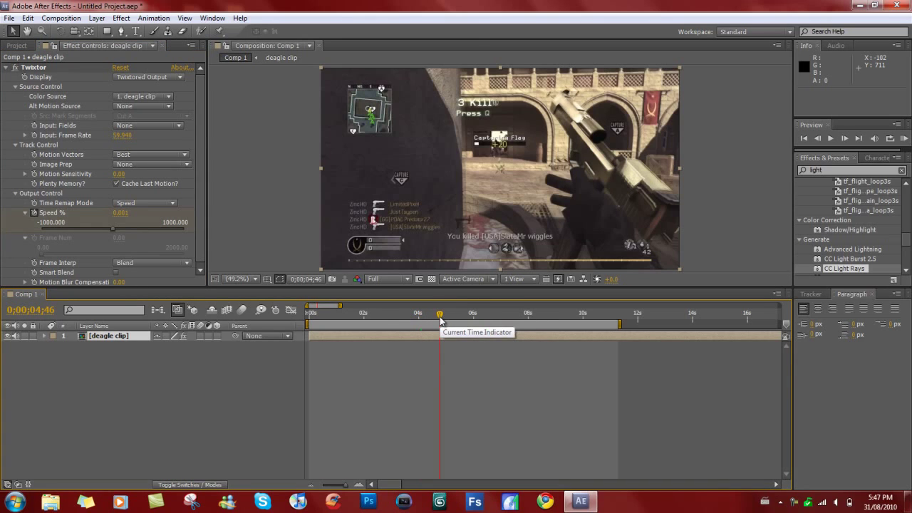
left_click(375, 318)
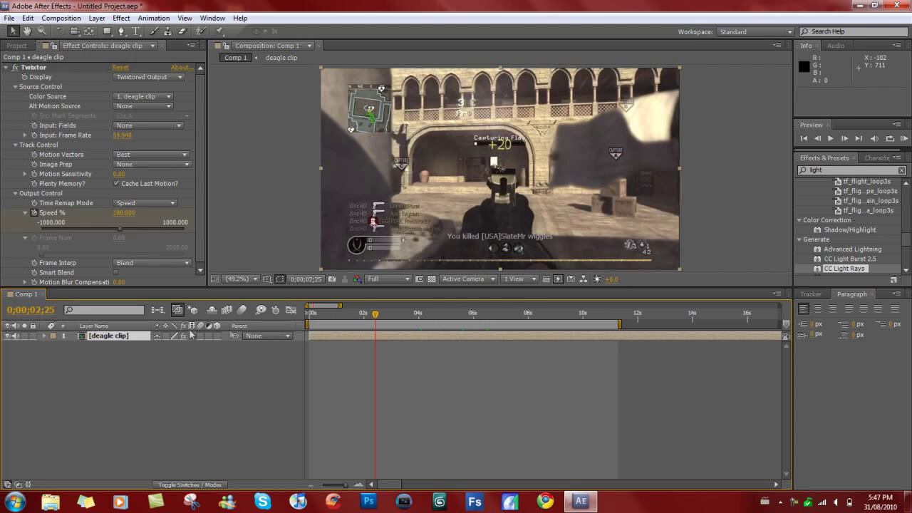
left_click(45, 336)
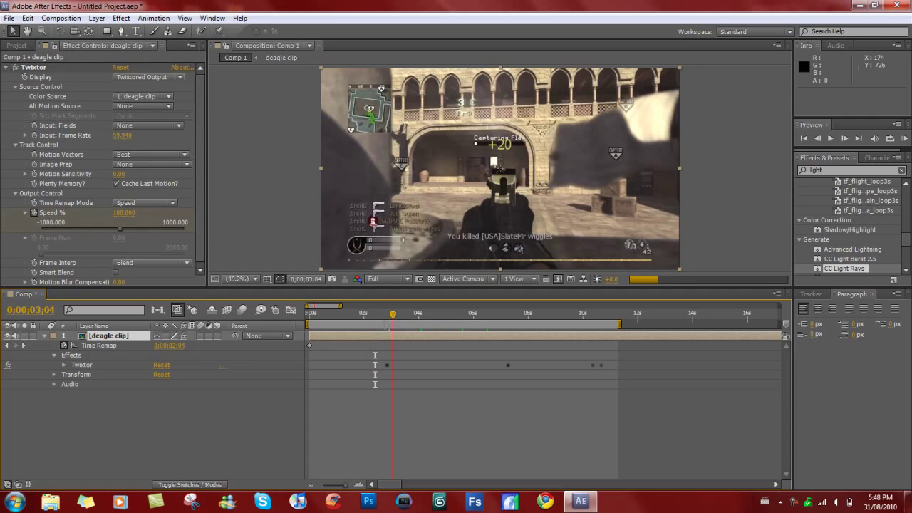
left_click(393, 313)
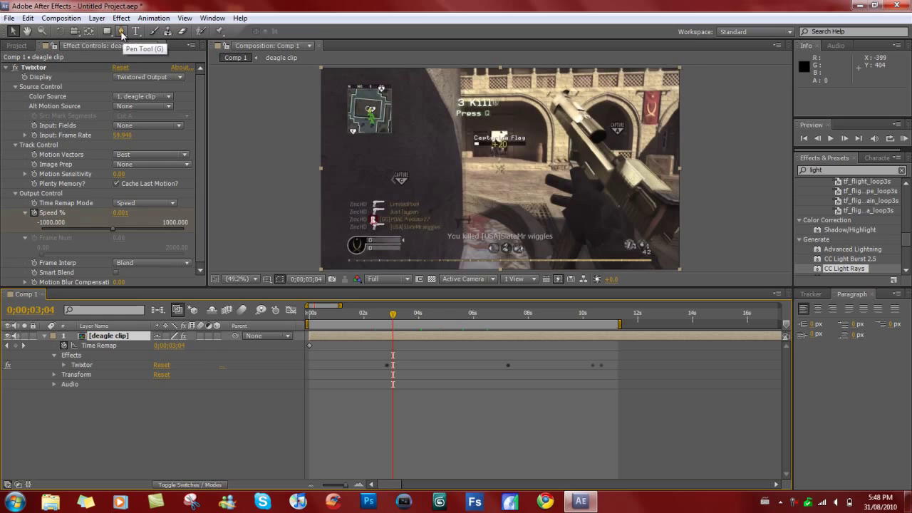
- At 100% magnification, trace a Pen mask around the raised end of the gun, curving the path at the muzzle
left_click(122, 32)
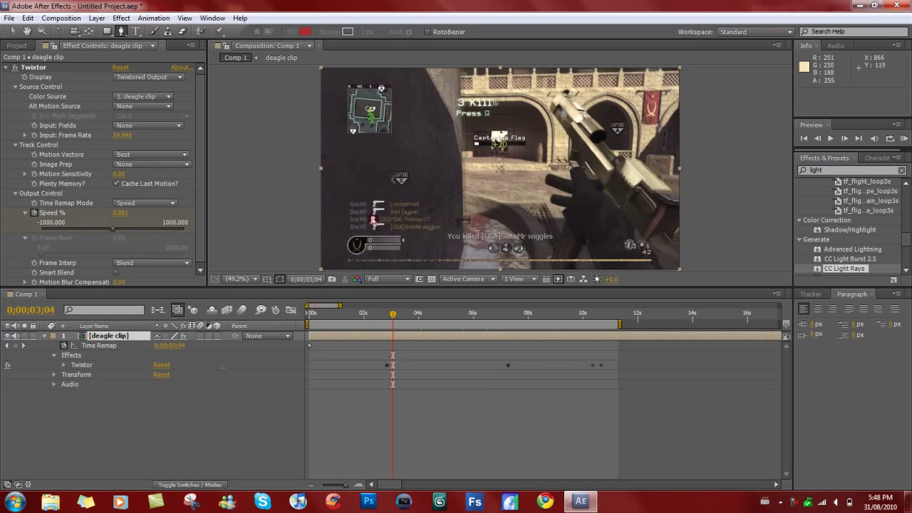
left_click(256, 280)
left_click(250, 200)
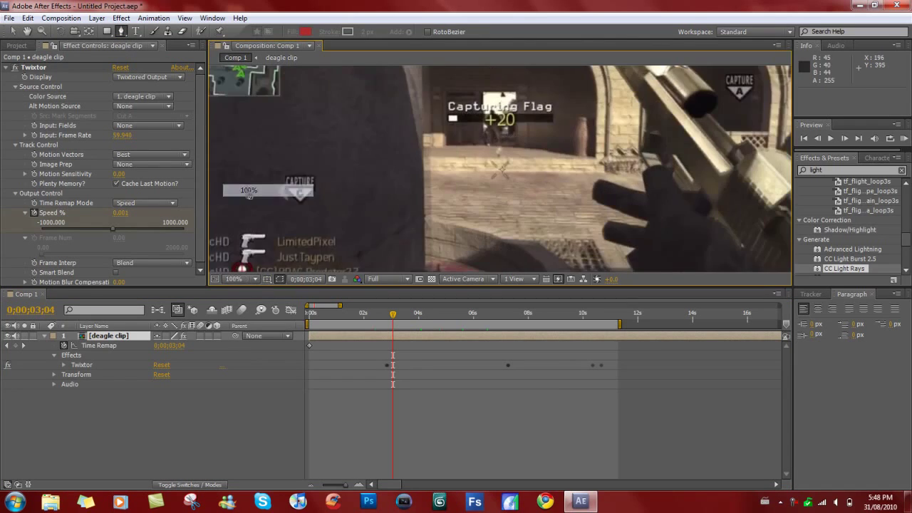
left_click(27, 33)
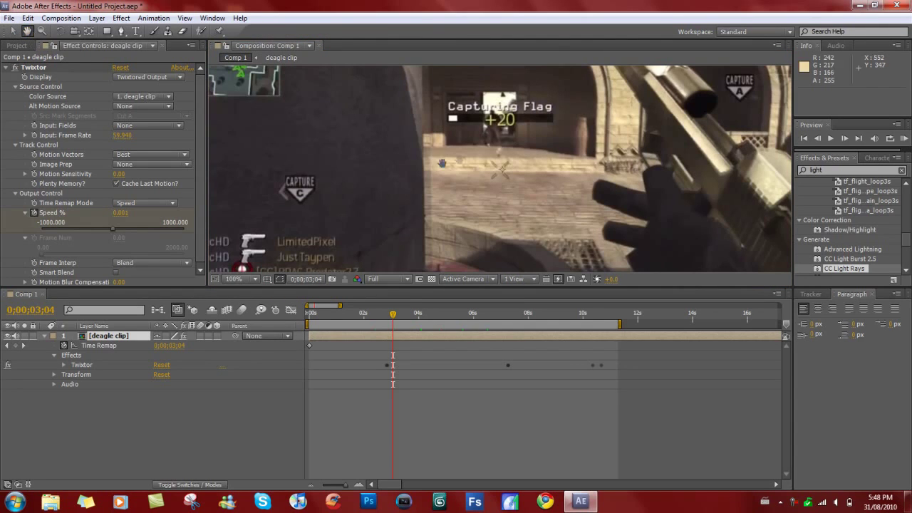
left_click_drag(567, 132, 380, 258)
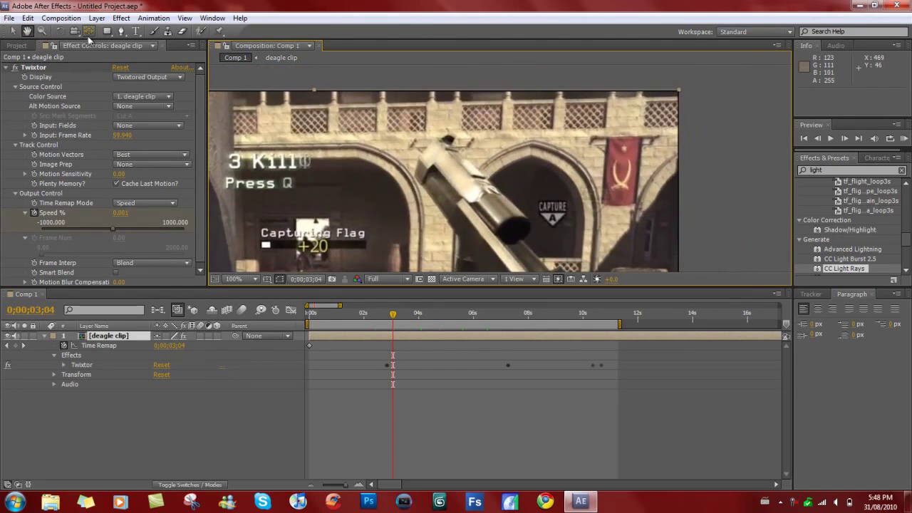
left_click(121, 32)
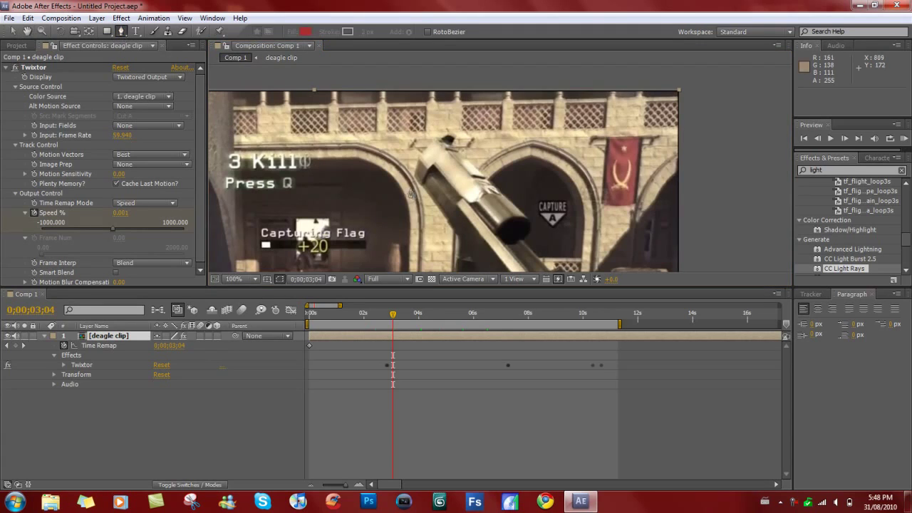
left_click(412, 174)
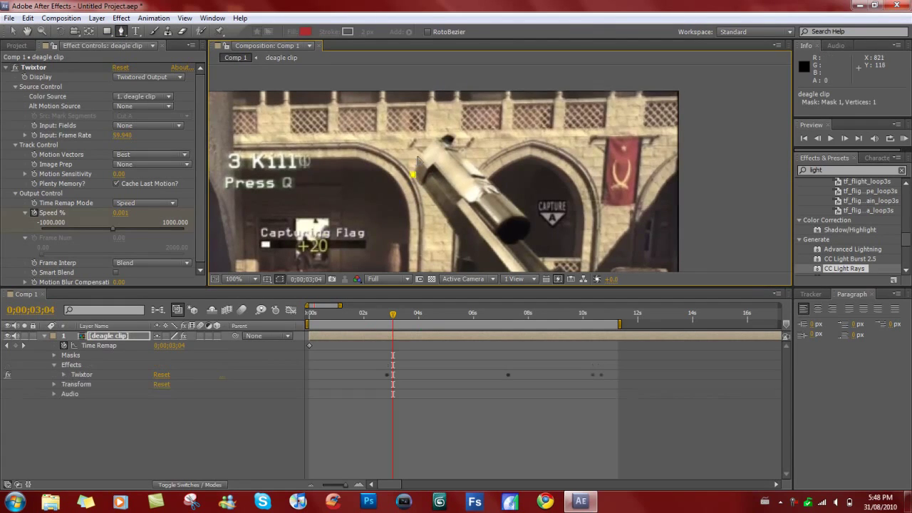
left_click(418, 157)
left_click(435, 139)
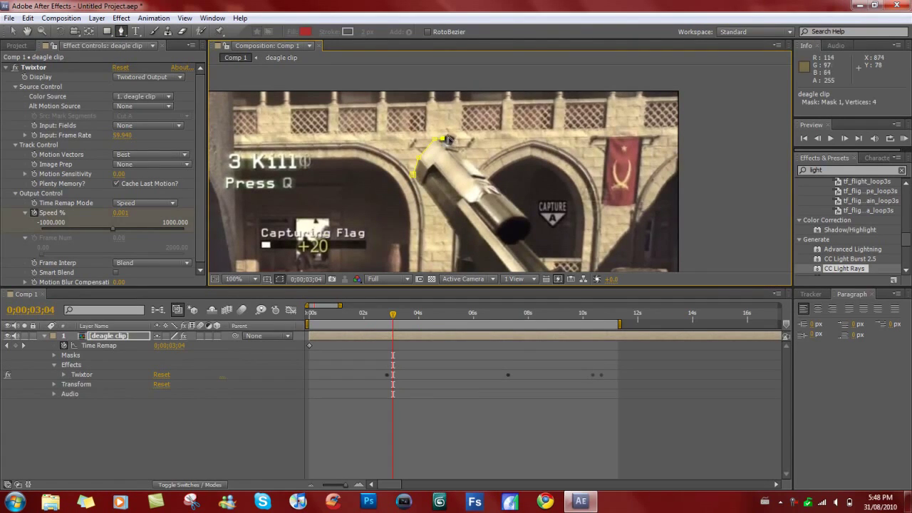
left_click(452, 145)
left_click(492, 184)
left_click(527, 219)
mouse_move(522, 239)
left_mouse_down()
mouse_move(506, 245)
mouse_move(481, 180)
mouse_move(437, 140)
left_mouse_up()
- Start a second mask path just below the muzzle and trace the gun's upper edge past the sight toward its rear
left_click(13, 31)
left_click(27, 31)
left_click(121, 31)
left_click(444, 166)
left_click(466, 189)
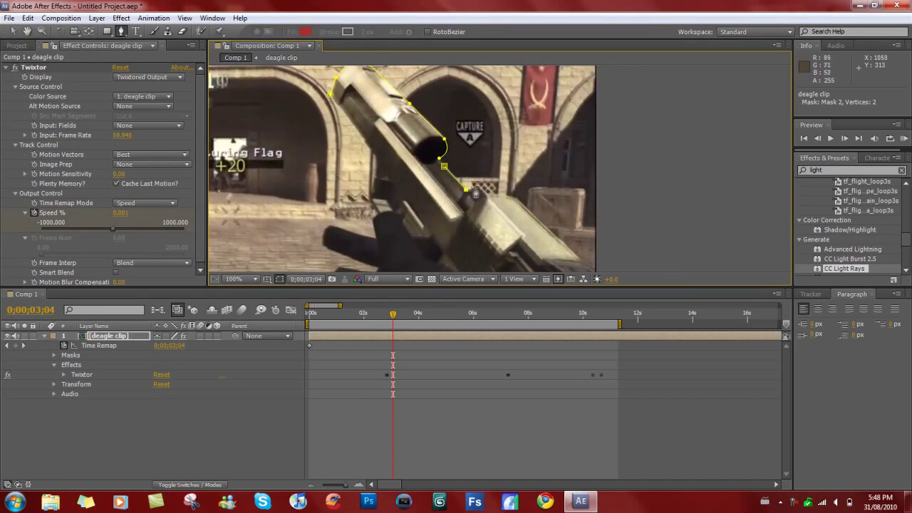
left_click(477, 185)
left_click(485, 191)
left_click(579, 260)
- Continue the second mask around the back of the gun and along the jagged lower edge beside the ammo counter
left_click(27, 31)
left_click_drag(503, 235, 466, 133)
left_click(121, 32)
left_click(558, 171)
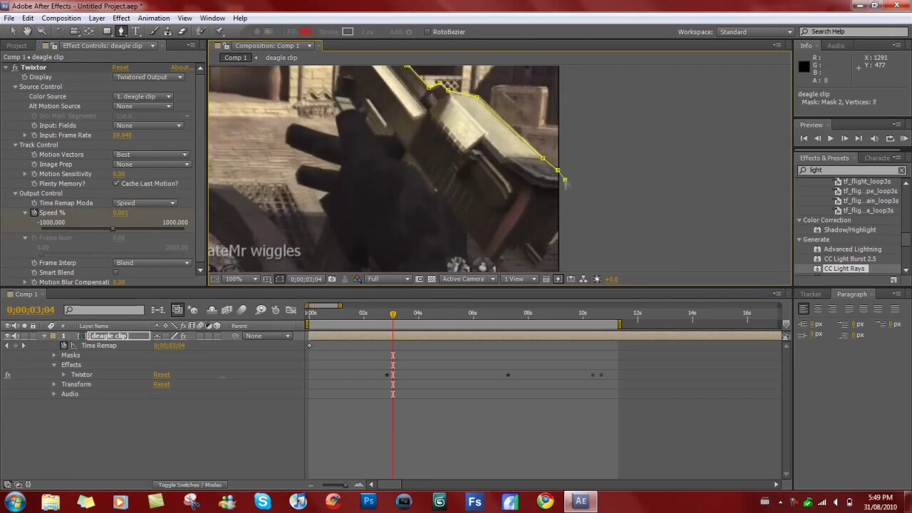
left_click(566, 179)
left_click(567, 234)
left_click(558, 235)
left_click(542, 261)
left_click(536, 265)
left_click(518, 248)
left_click(512, 250)
left_click(505, 250)
left_click(502, 258)
left_click(503, 264)
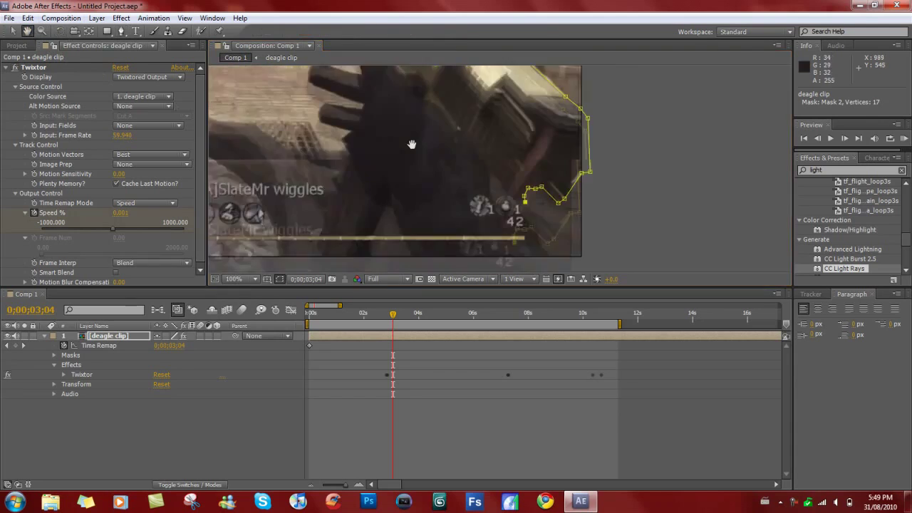
- At 200% magnification, extend the mask around the gap by the ammo counter and down past the frame's lower edge
left_click(242, 279)
left_click(249, 203)
left_click(508, 207)
left_click(495, 199)
left_click(490, 188)
left_click(455, 145)
left_click(456, 198)
left_click(486, 223)
left_click(503, 230)
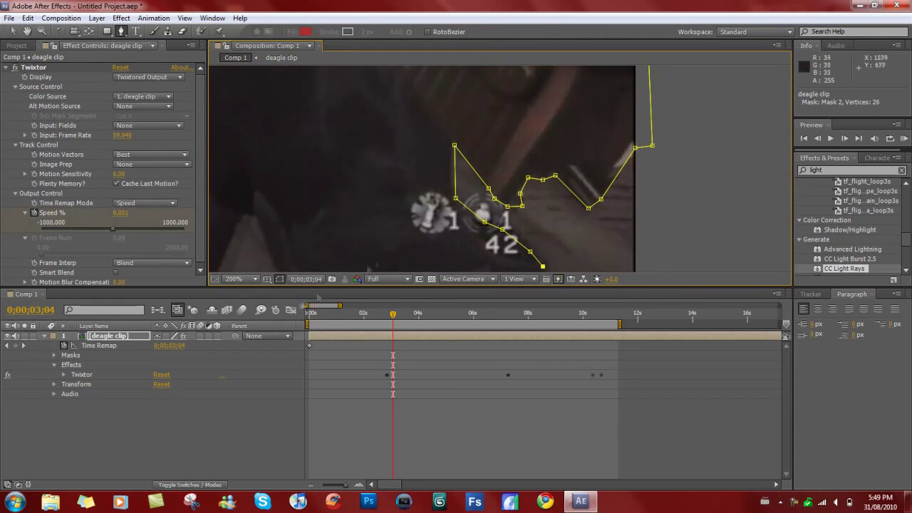
left_click(625, 236)
left_click(635, 257)
- Run the mask along the frame's lower edge and up around the triangular gap between the arms
left_click(363, 261)
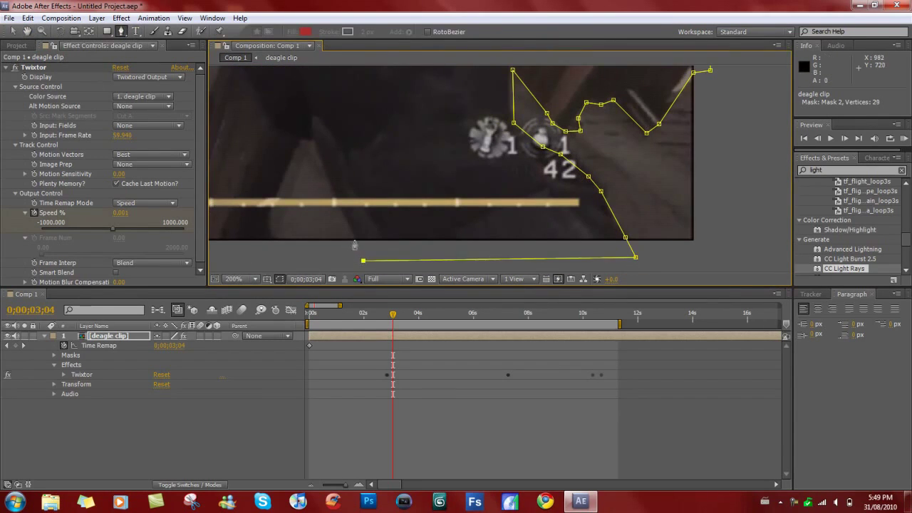
left_click(354, 239)
left_click(314, 142)
left_click(300, 142)
left_click(270, 215)
left_click(271, 238)
left_click(272, 244)
left_click(229, 247)
- Extend the mask beneath the left arm and curve it up around the sleeve's lower corner
left_click_drag(232, 248, 449, 254)
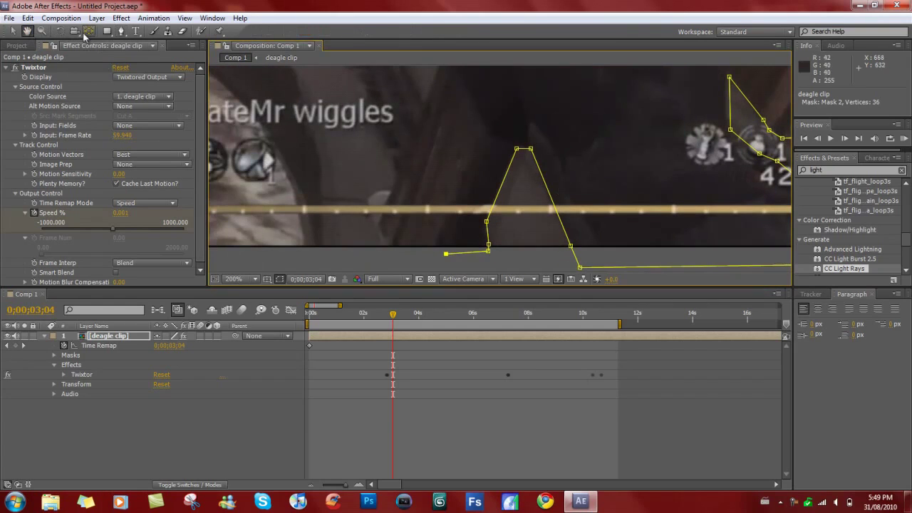
left_click(385, 252)
left_click(382, 245)
left_click(368, 200)
left_click_drag(391, 191, 409, 195)
- Start a third mask at the sleeve corner and trace the arm's left edge up to the lowest finger, curving its tip
left_click(13, 31)
left_click(392, 184)
left_click(121, 31)
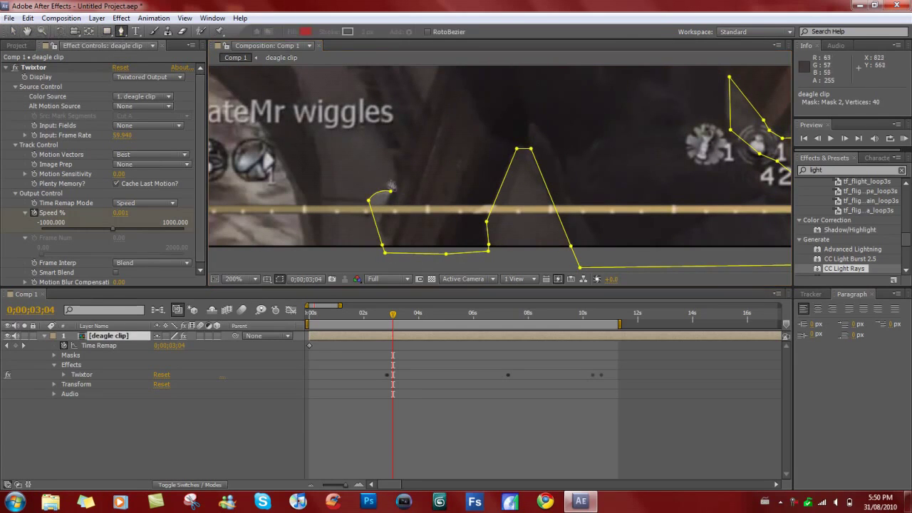
left_click(396, 182)
left_click_drag(427, 121, 353, 196)
left_click(235, 279)
left_click(250, 188)
left_click(435, 143)
left_click(428, 128)
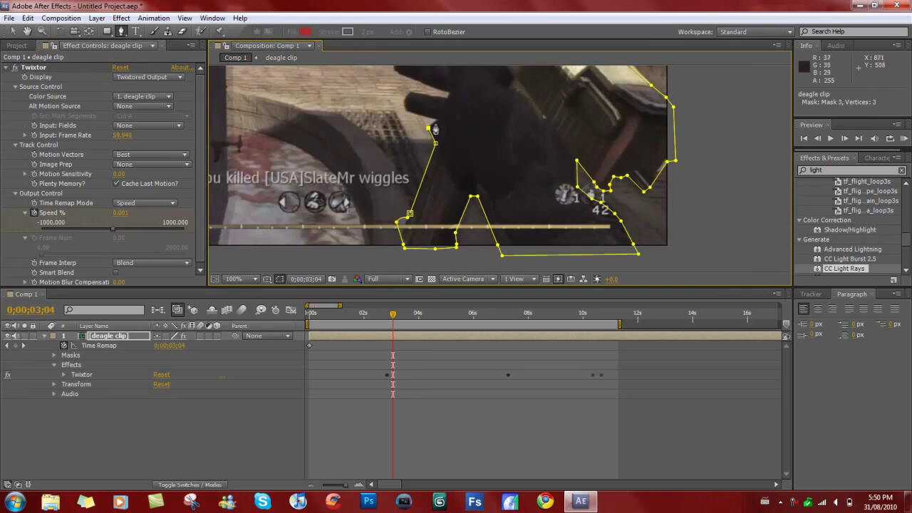
left_click(436, 119)
left_click(407, 111)
left_click_drag(408, 93, 416, 84)
- Start a fourth mask along the lowest finger's upper edge and undo its last vertices
left_click(13, 31)
left_click(314, 96)
left_click(121, 32)
left_click(408, 93)
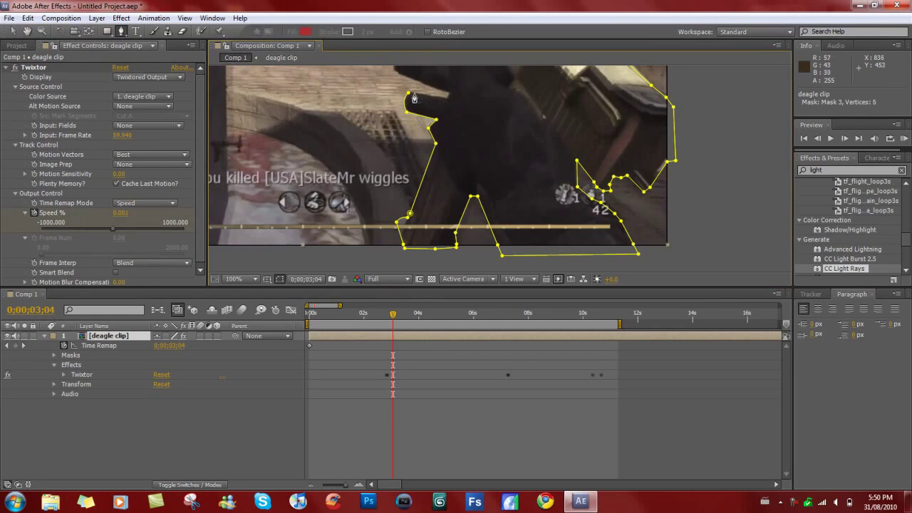
key("ctrl+z")
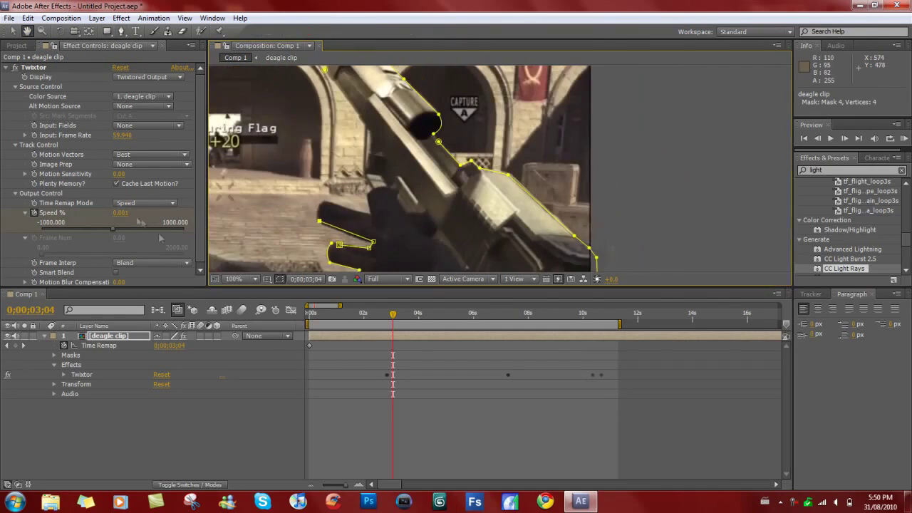
key("ctrl+z")
- At 200% magnification, continue the fourth mask along the underside of the next finger and curve it around the fingertip
left_click(255, 275)
left_click(251, 415)
left_click_drag(361, 217, 586, 83)
left_click(471, 175)
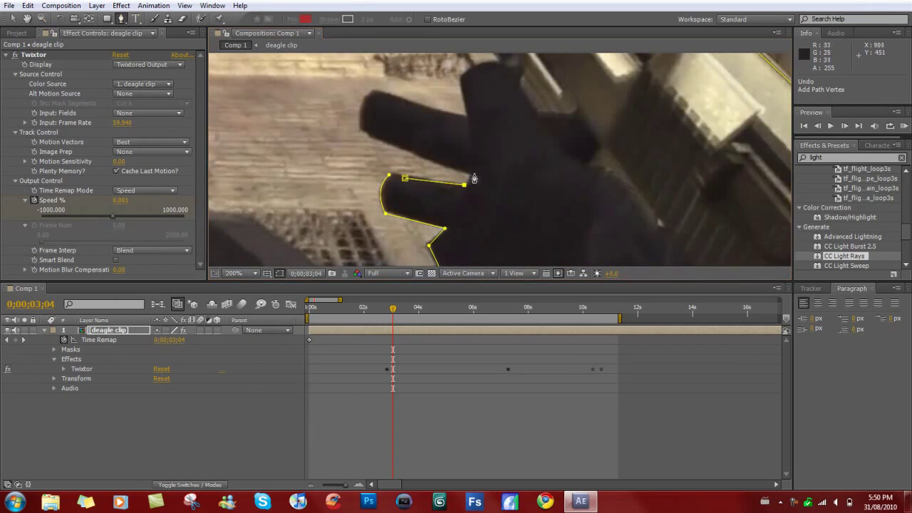
left_click(365, 131)
left_click_drag(372, 90, 390, 67)
- Close the floating Tools panel, reopen it and dock it back into the workspace
left_click(13, 19)
left_click(121, 20)
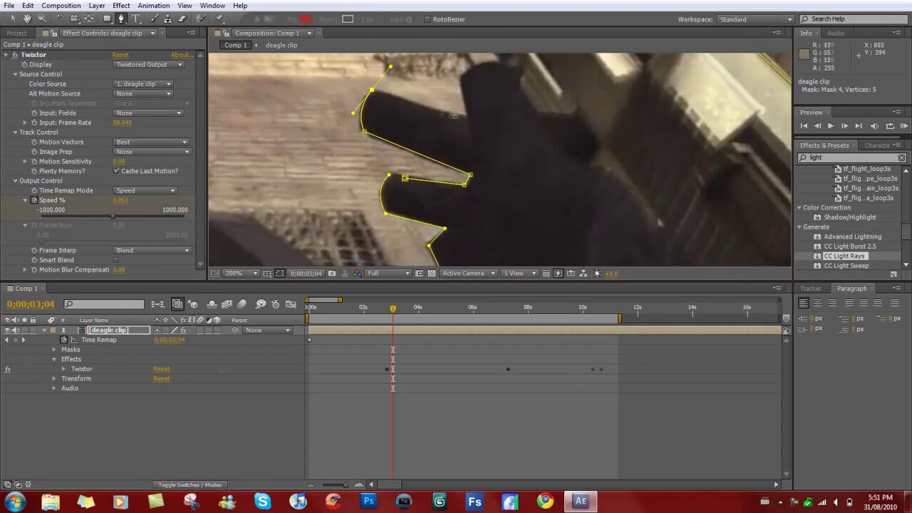
left_click(347, 8)
left_click(213, 6)
left_click(224, 211)
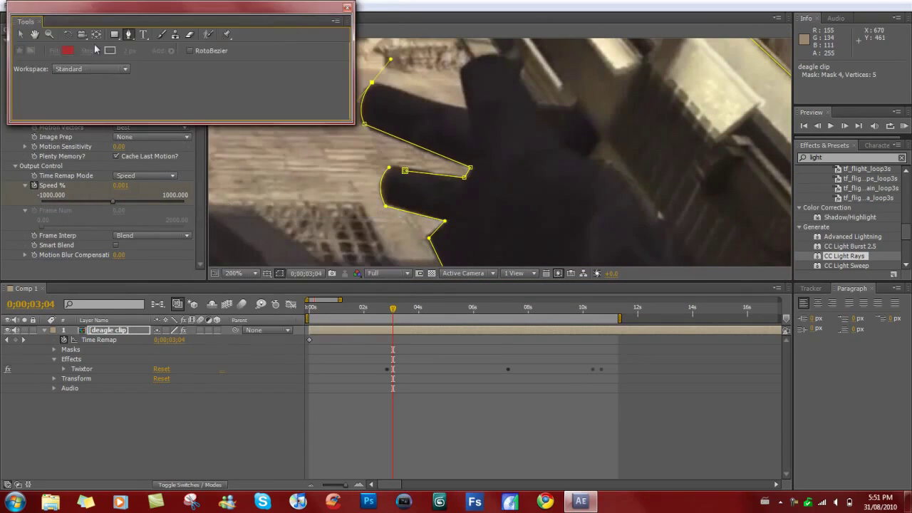
left_click_drag(293, 11, 335, 43)
left_click_drag(68, 50, 34, 14)
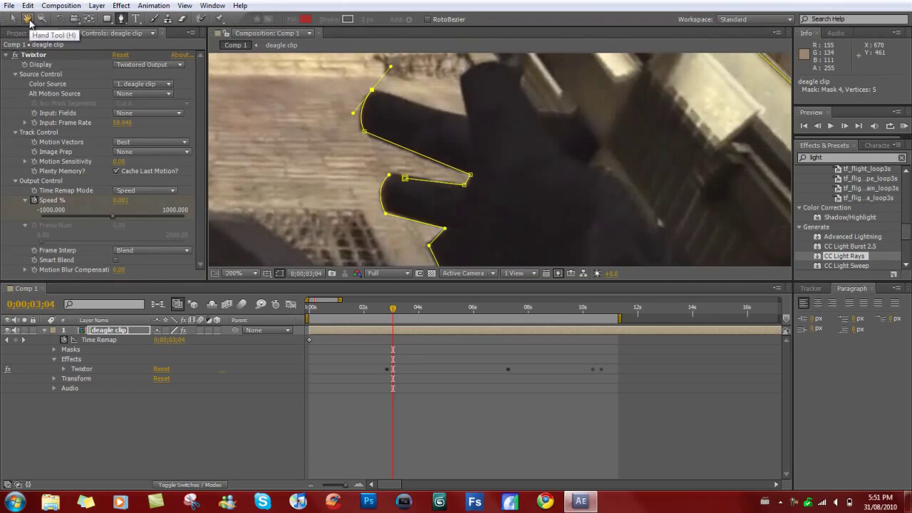
- Start a fifth mask at the curved fingertip and trace that finger's upper edge and the tip of the upright finger
left_click(13, 19)
left_click(121, 19)
left_click(379, 93)
left_click(467, 115)
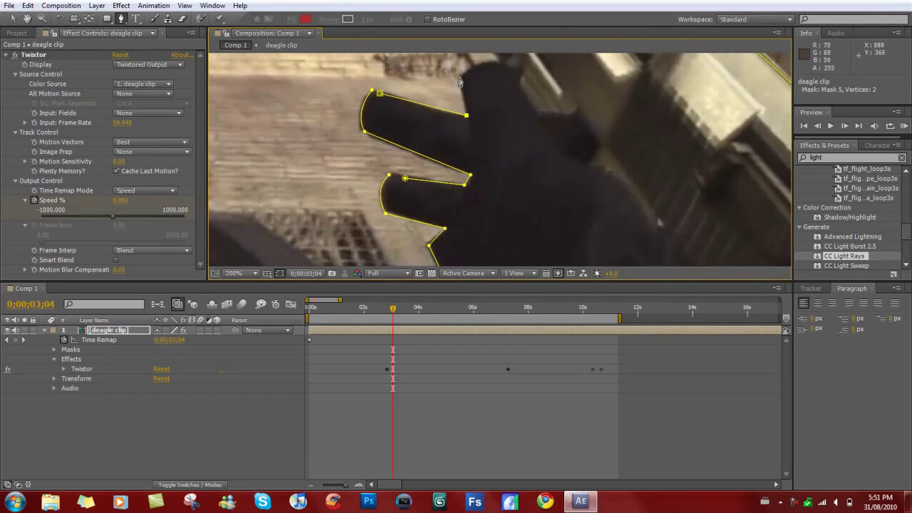
left_click(460, 77)
left_click(475, 68)
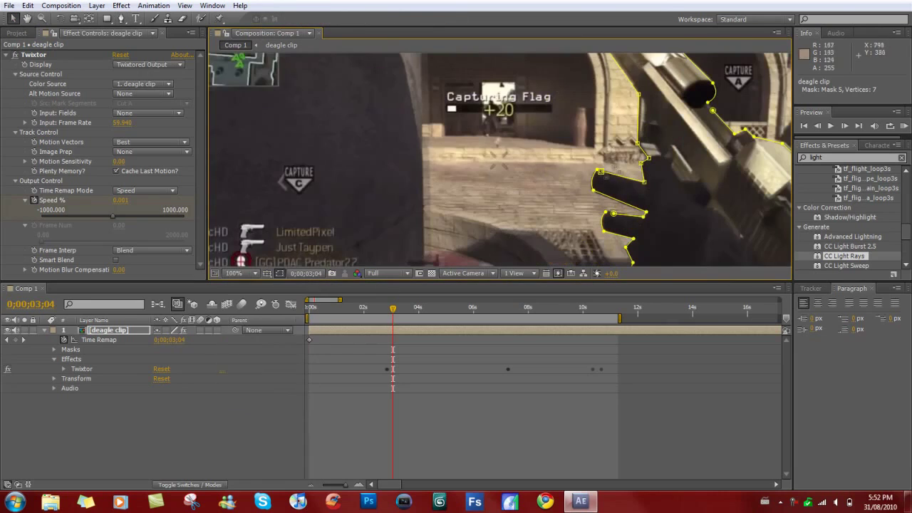
- Adjust the vertices of the finger and arm masks so the separate paths meet, and show the whole frame
left_click(598, 171)
double_click(613, 214)
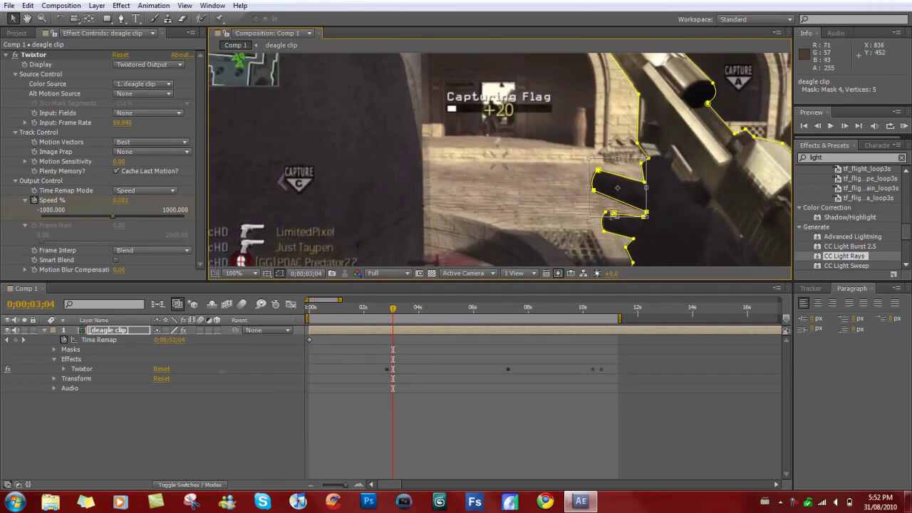
left_click(103, 332)
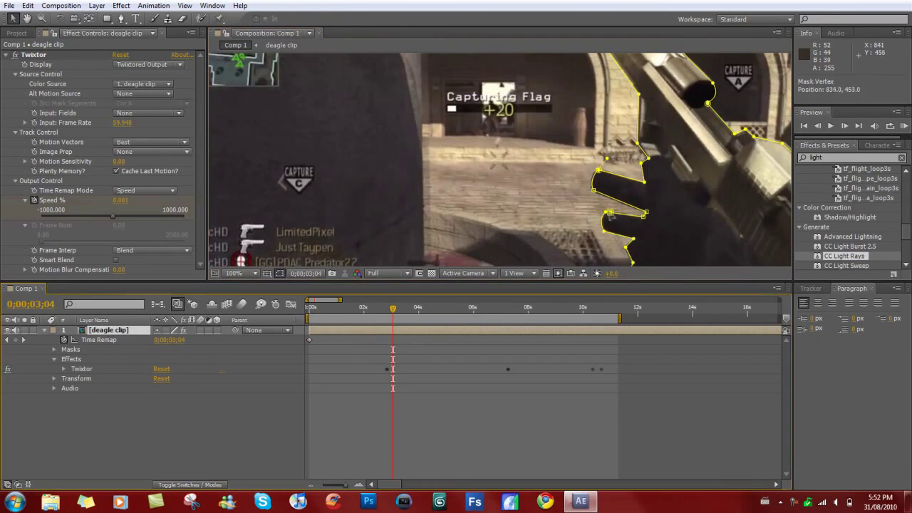
left_click(271, 232)
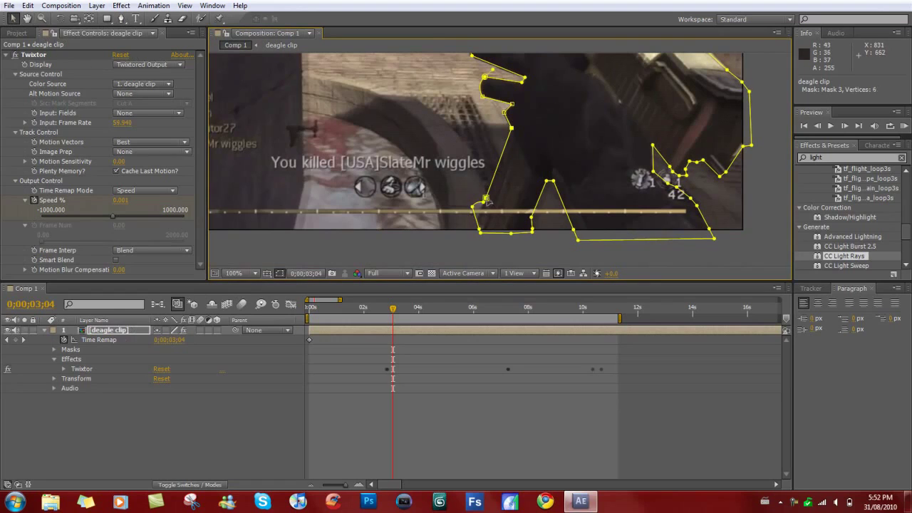
left_click(510, 133)
left_click(464, 176)
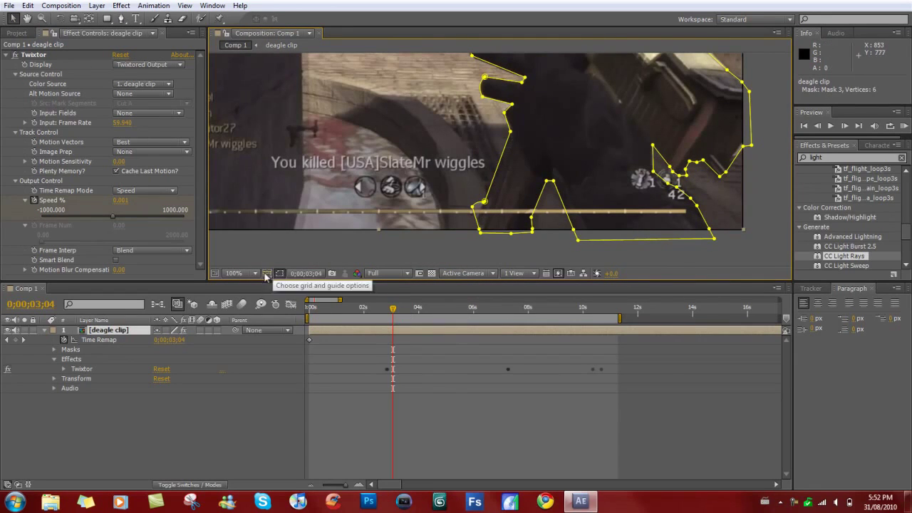
left_click(244, 274)
left_click(302, 288)
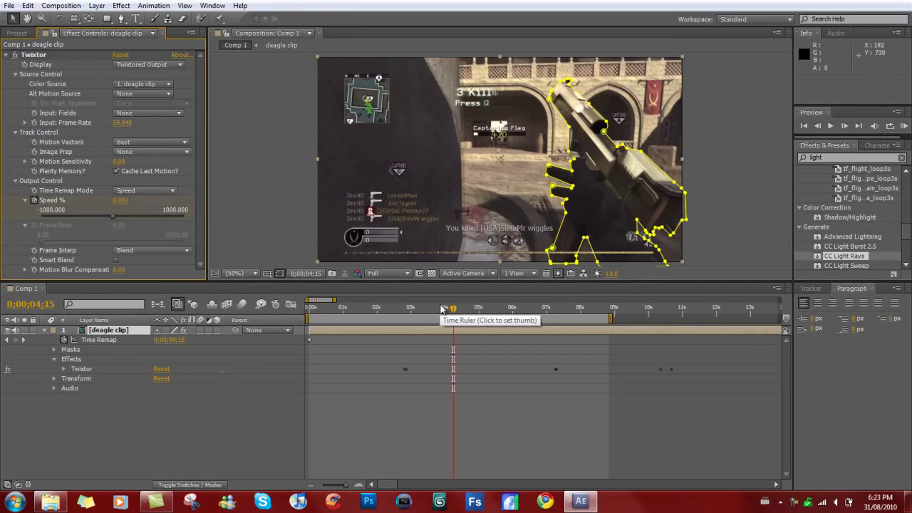
- Apply the Generate Stroke effect to the deagle clip layer and make it stroke all masks sequentially
left_click(121, 6)
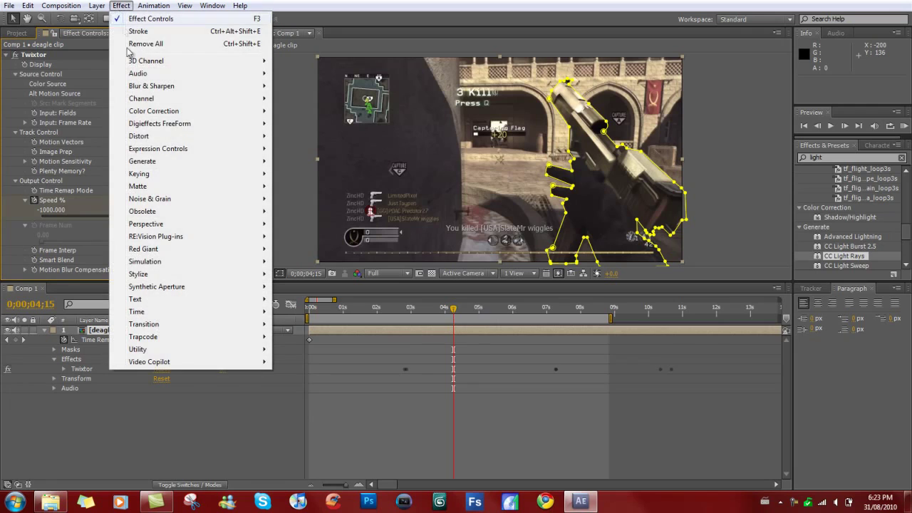
mouse_move(183, 163)
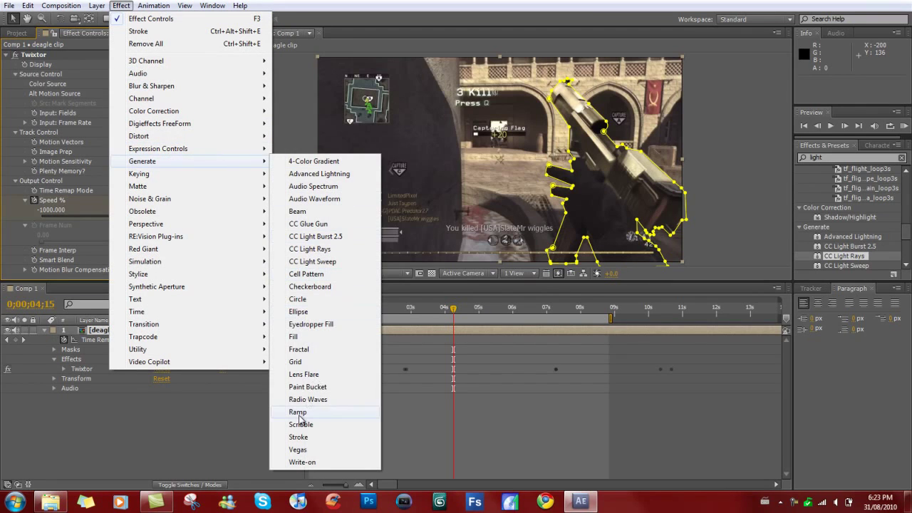
left_click(299, 437)
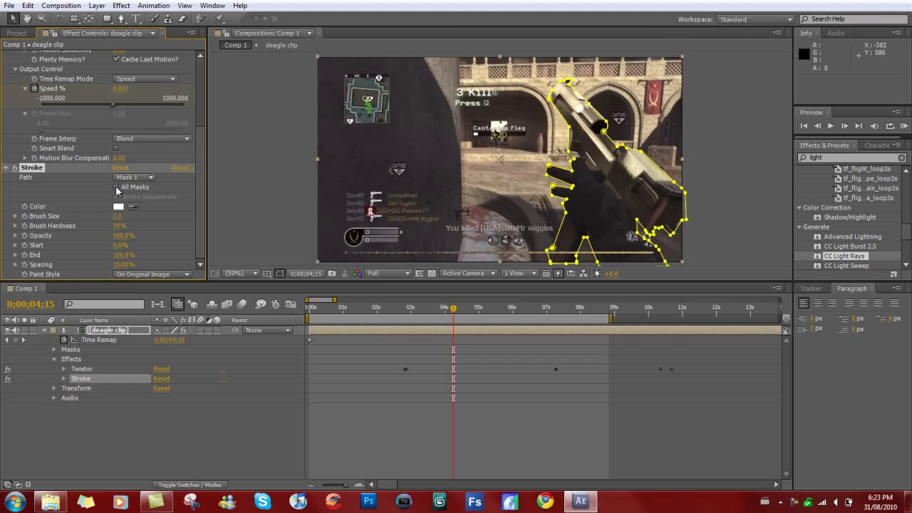
left_click(55, 350)
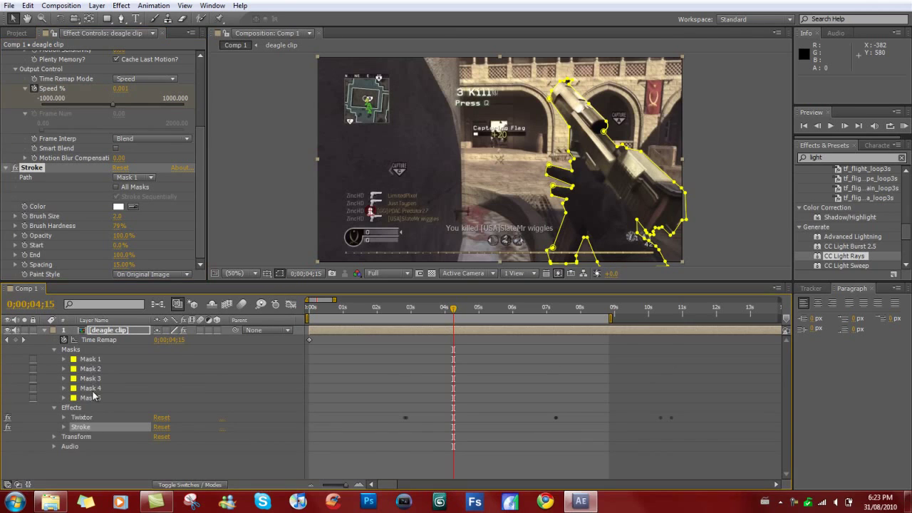
left_click(56, 350)
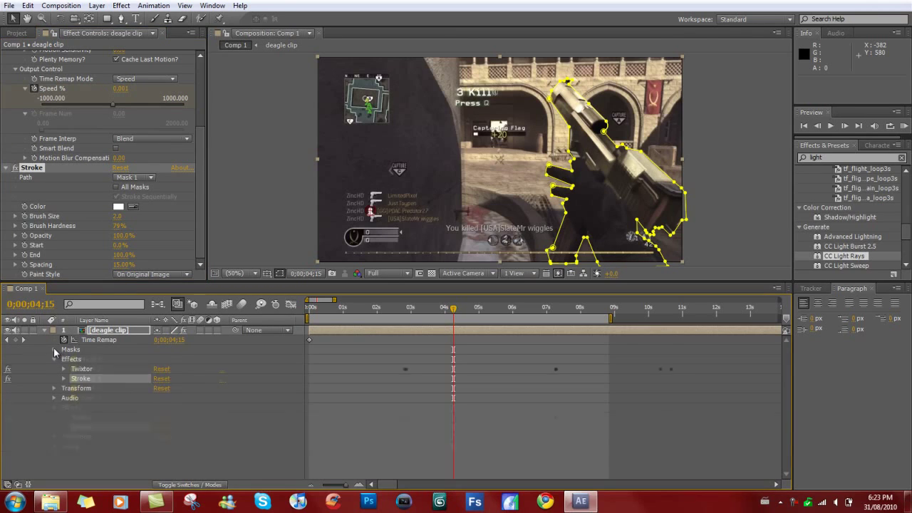
left_click(117, 188)
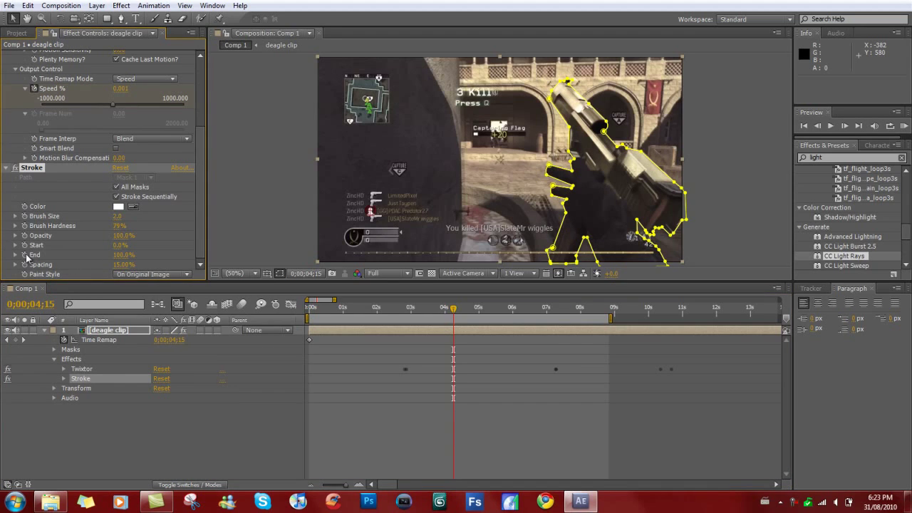
- Keyframe the Stroke effect's End from 0% at 0;00;03;00 to 100% at 0;00;04;58 and check a frame in between
left_click(411, 308)
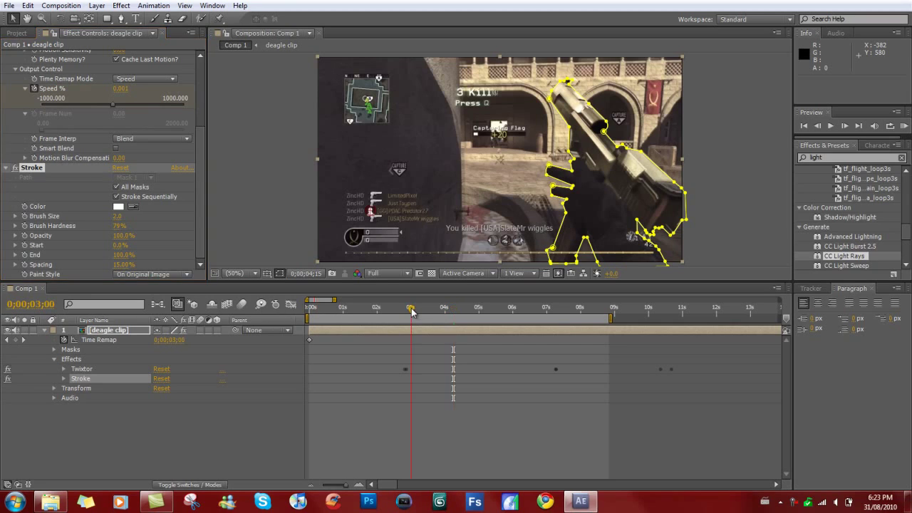
left_click(25, 255)
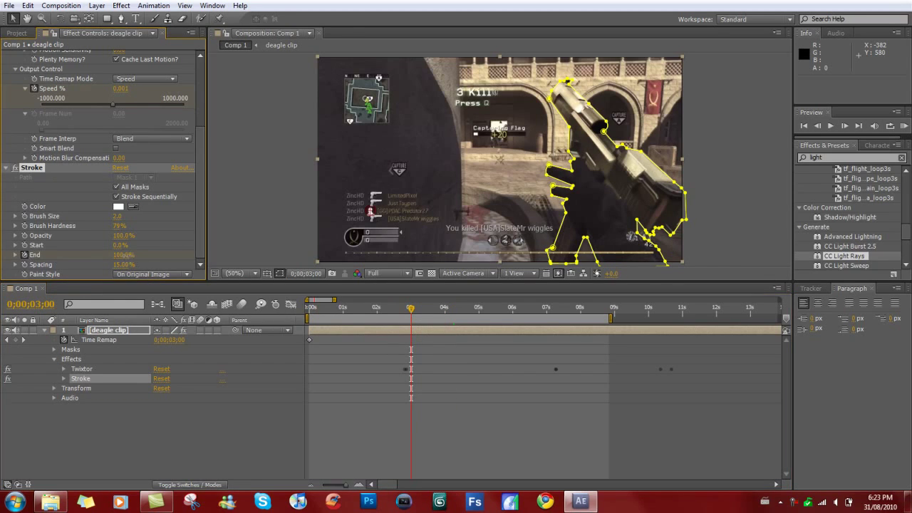
left_click_drag(127, 255, 20, 275)
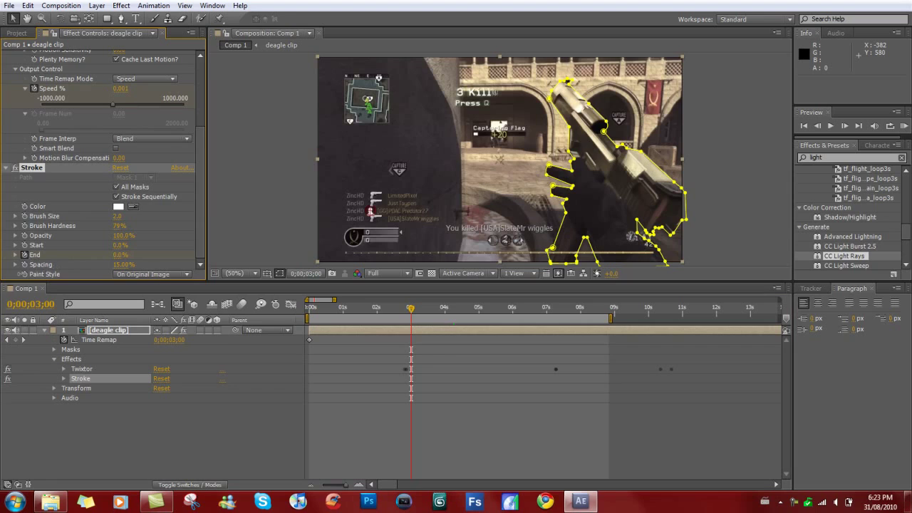
left_click(478, 314)
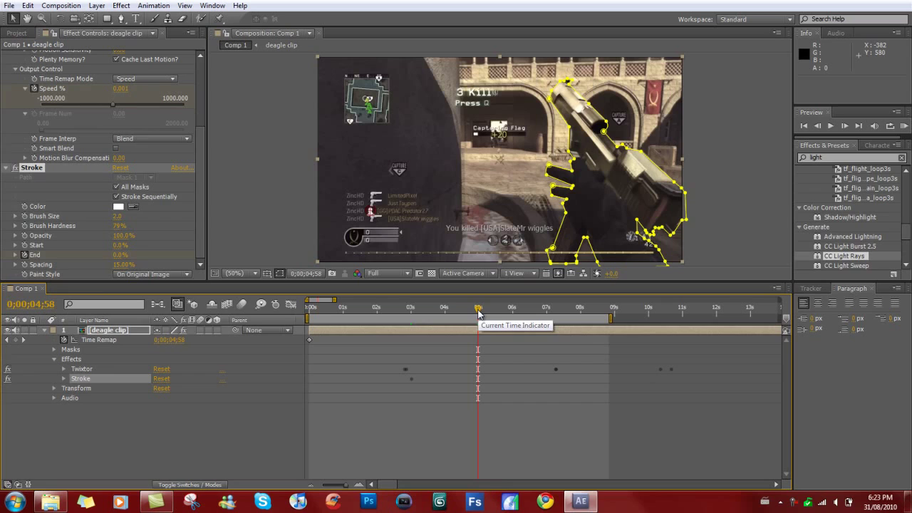
left_click_drag(118, 254, 221, 252)
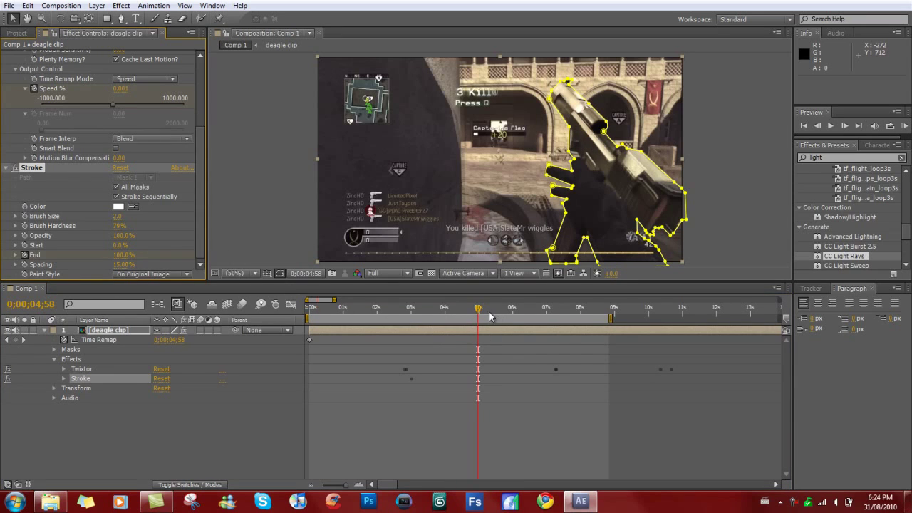
left_click(454, 311)
left_click(516, 370)
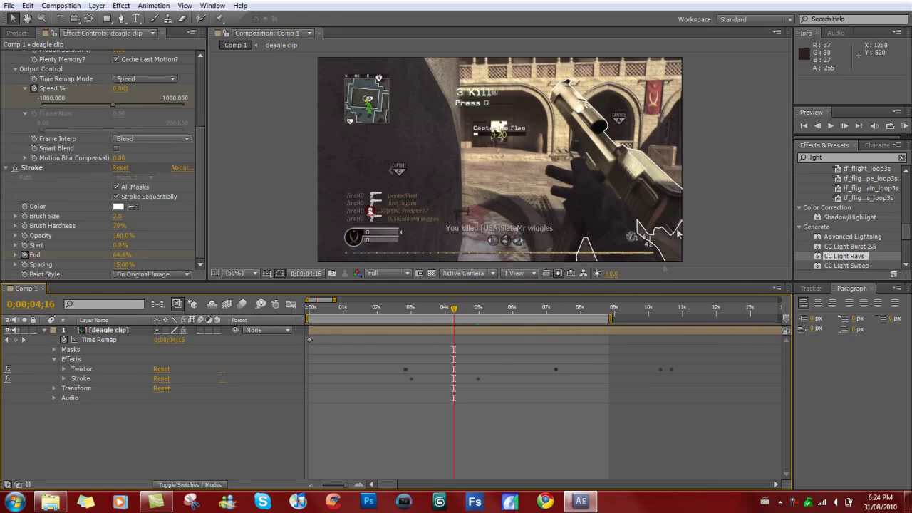
- Keyframe the Stroke effect's Start from 0% at 0;00;05;10 to 100% at 0;00;06;57 and check frames along the animation
left_click(486, 311)
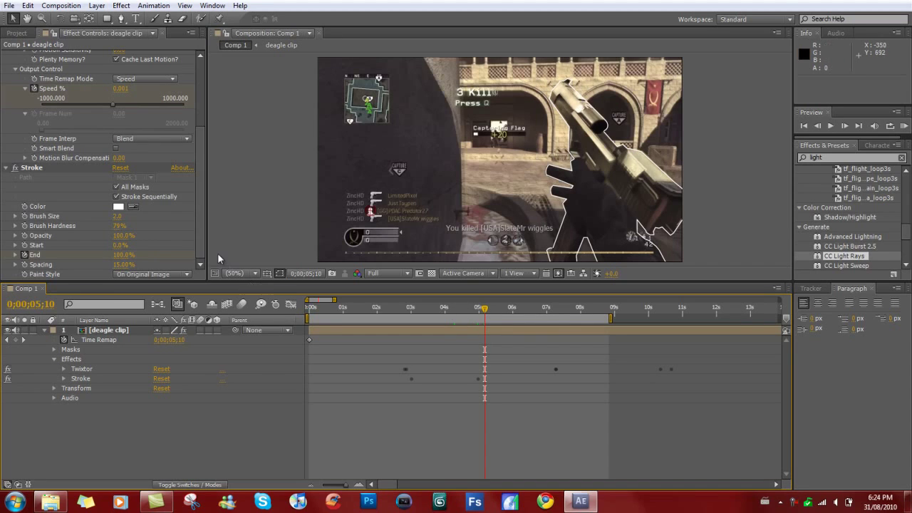
left_click(26, 248)
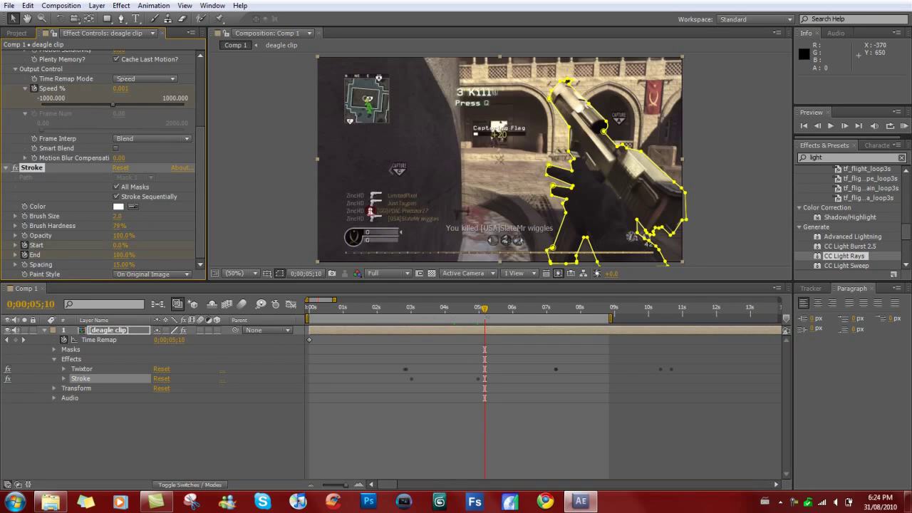
left_click_drag(535, 314, 545, 314)
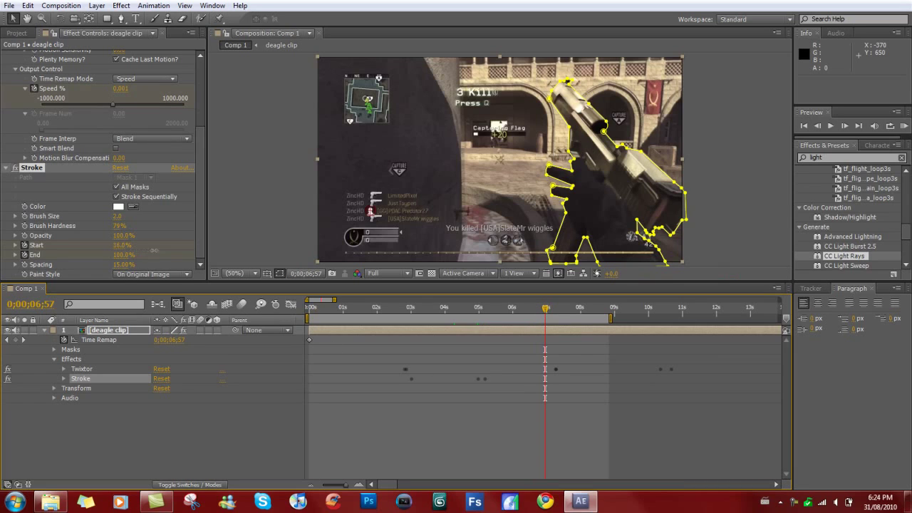
left_click_drag(153, 250, 207, 253)
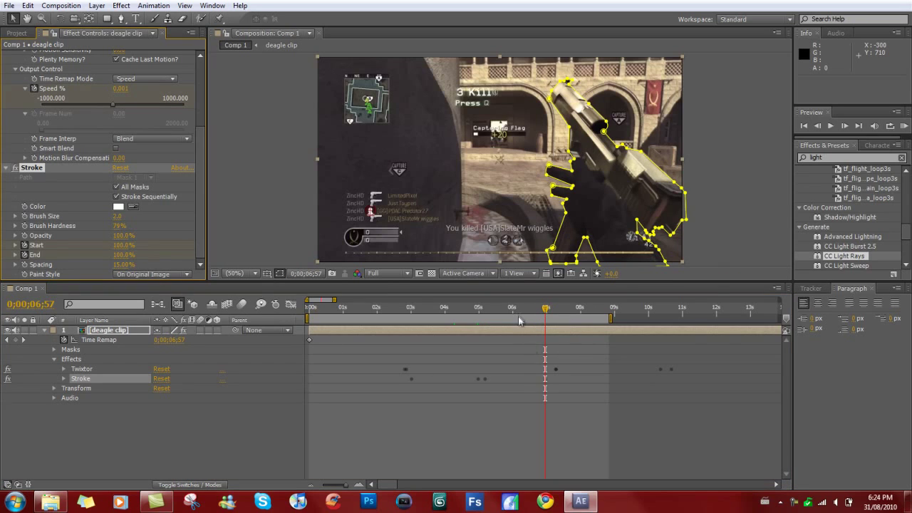
left_click(552, 429)
left_click(525, 307)
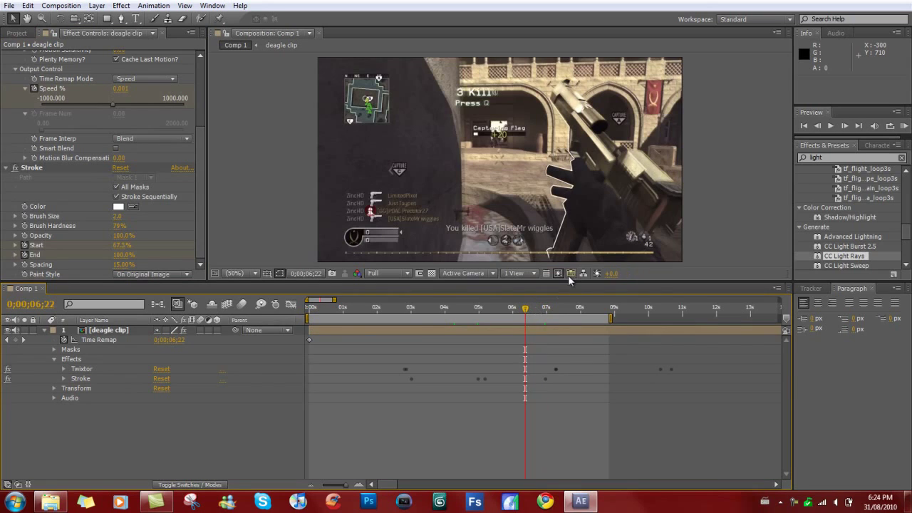
left_click(501, 314)
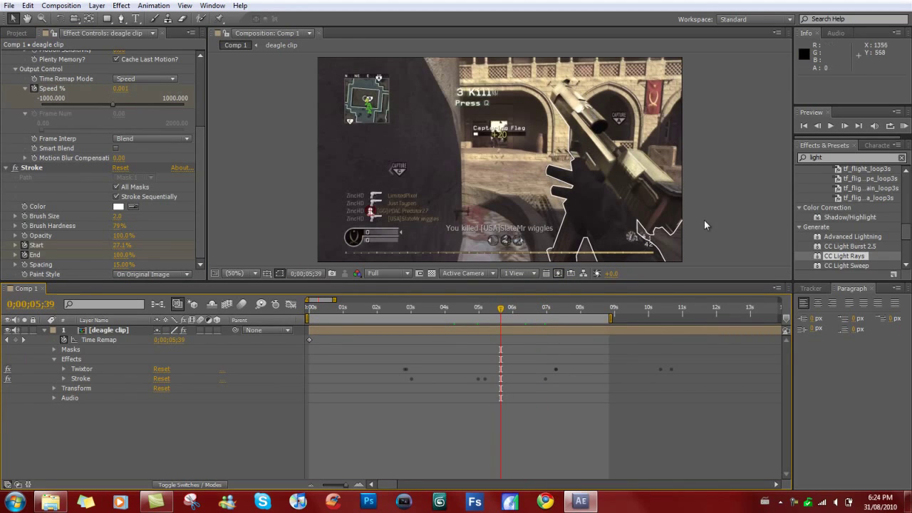
left_click(555, 314)
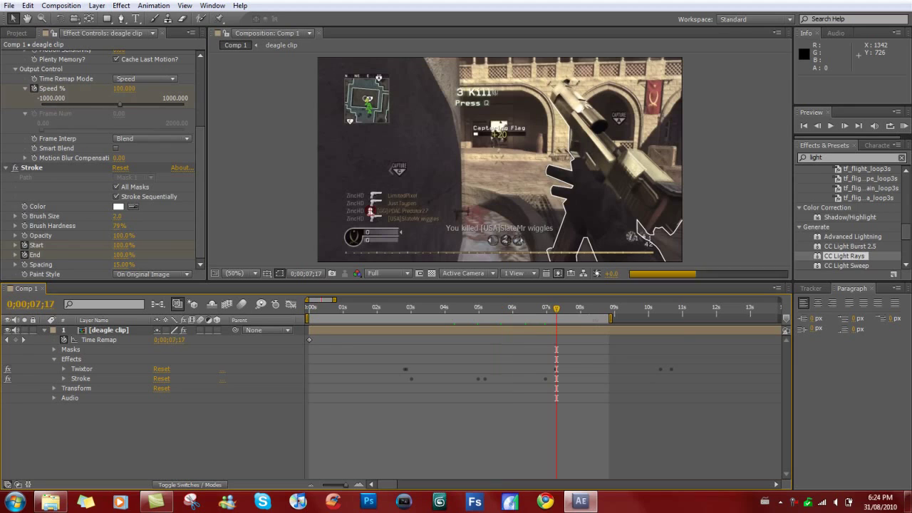
- Go to a frame with the outline partly drawn, 0;00;05;36, and set the stroke's brush size to 3.9
left_click(584, 314)
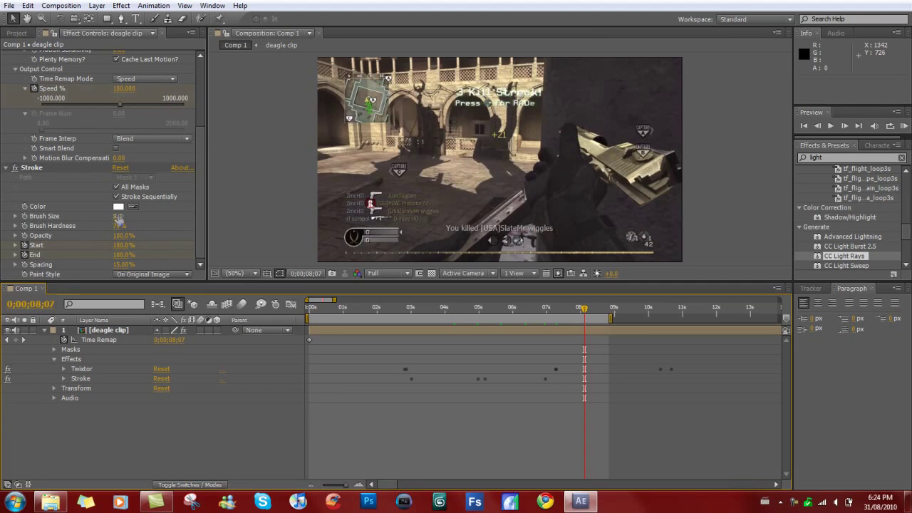
left_click(498, 314)
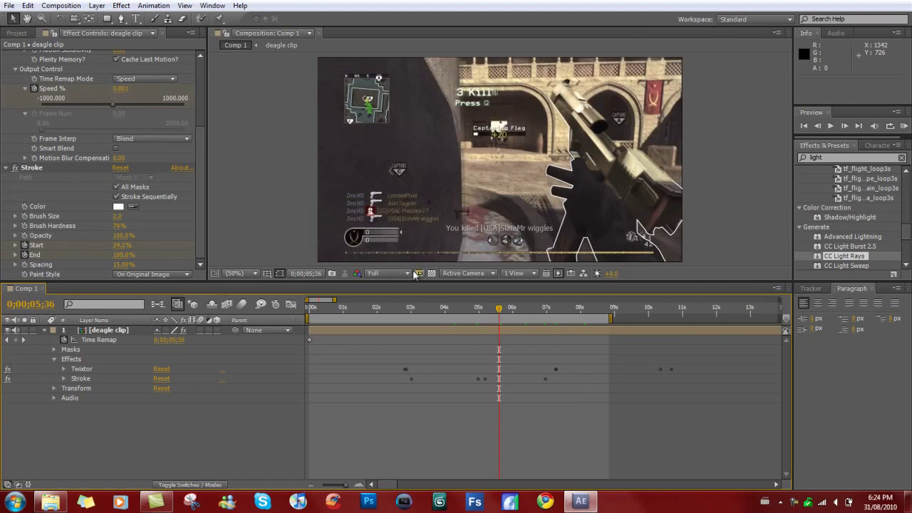
left_click(118, 217)
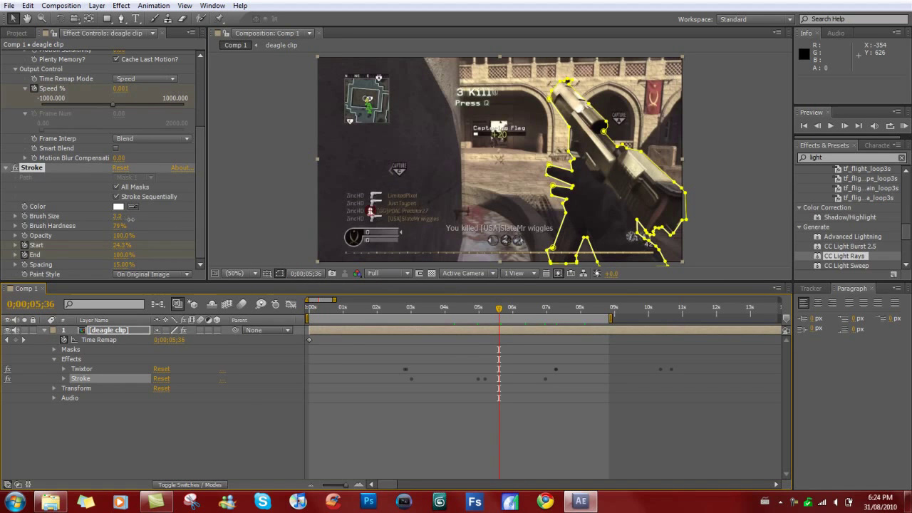
left_click_drag(129, 219, 133, 219)
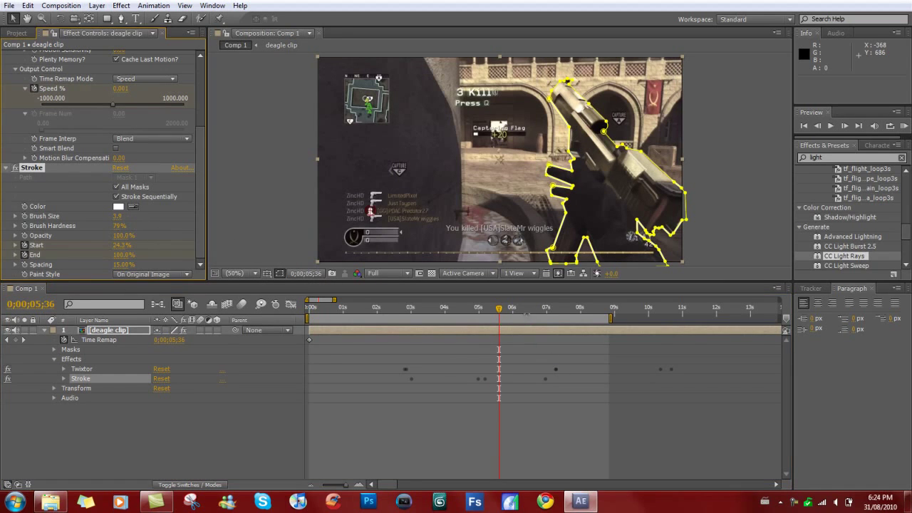